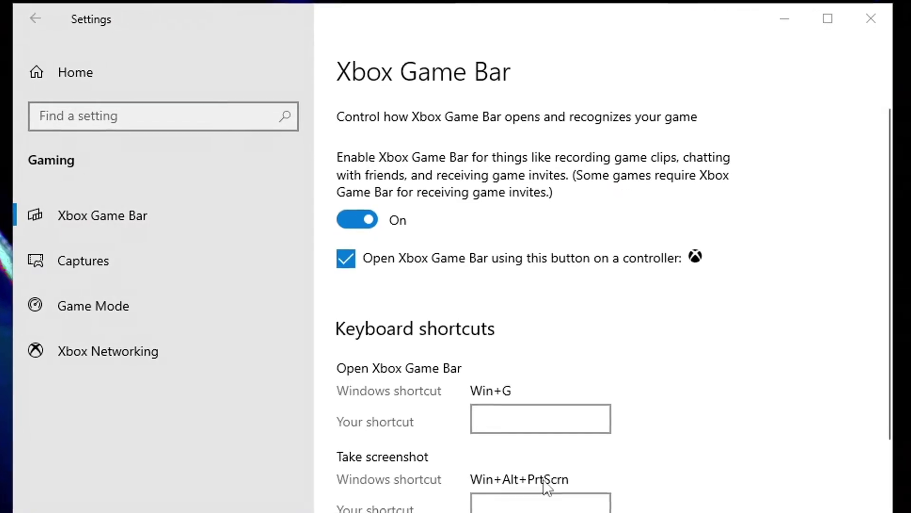
- Switch the Xbox Game Bar toggle to Off, then test the Win+G shortcut
scroll(840, 283, down, 3)
scroll(825, 307, up, 3)
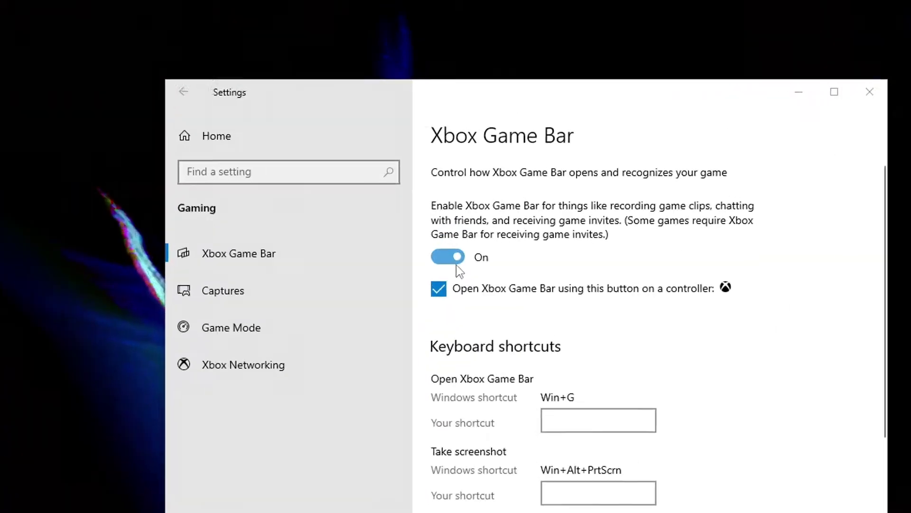
click(432, 191)
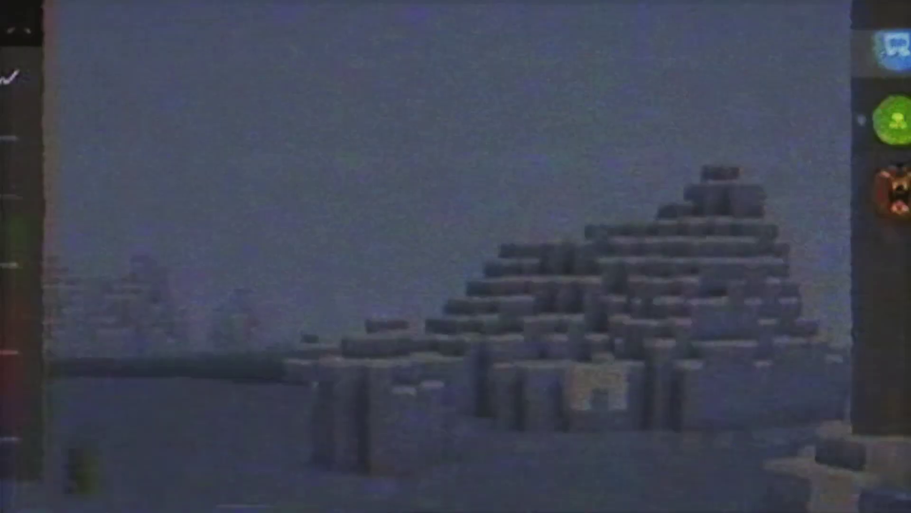
key(super+g)
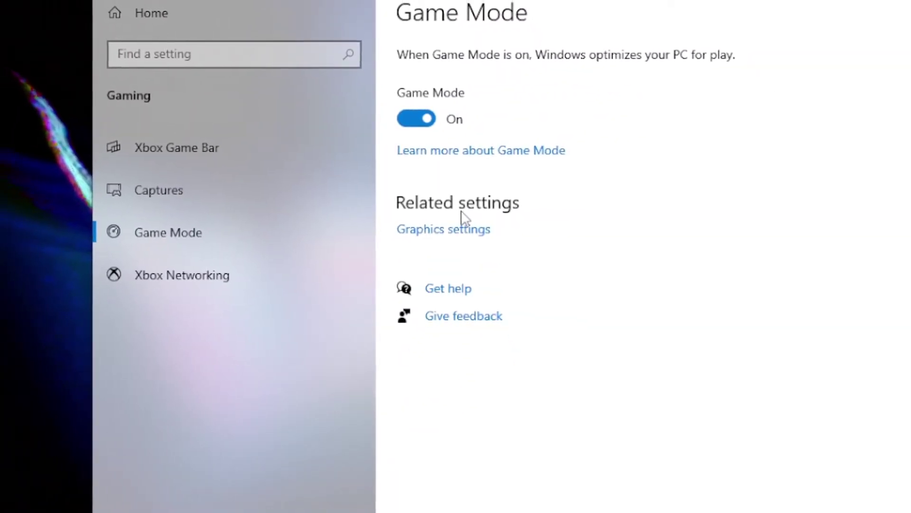
- With Game Mode left On, go to the Graphics settings page under Related settings
click(463, 229)
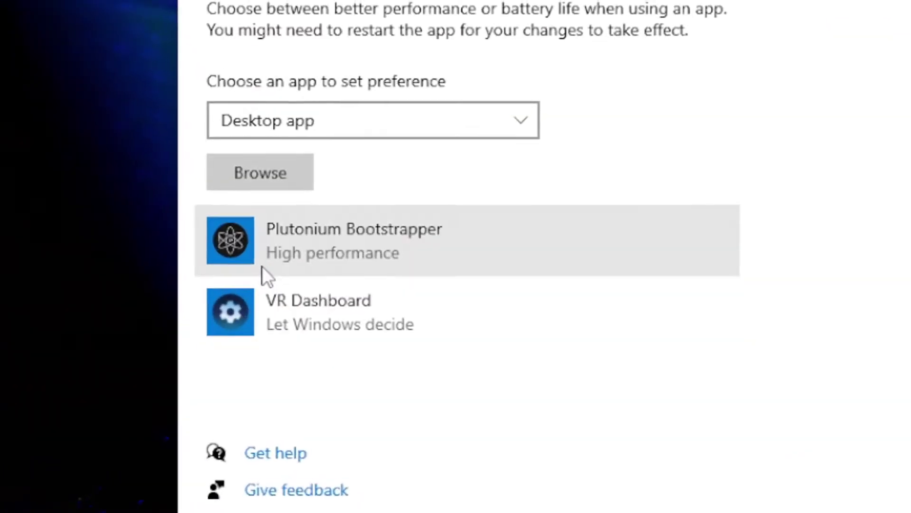
- Add the xlabs launcher from the Desktop to the graphics list and open its Options
click(265, 185)
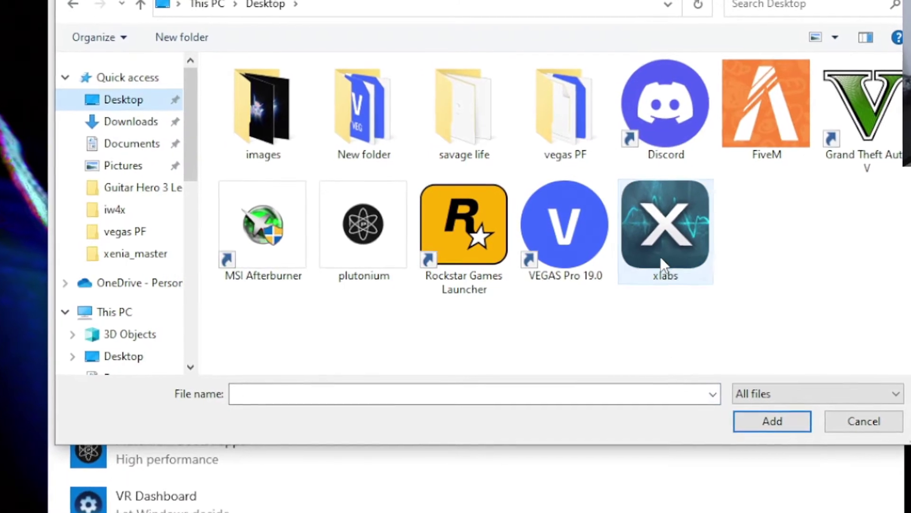
click(661, 256)
click(772, 425)
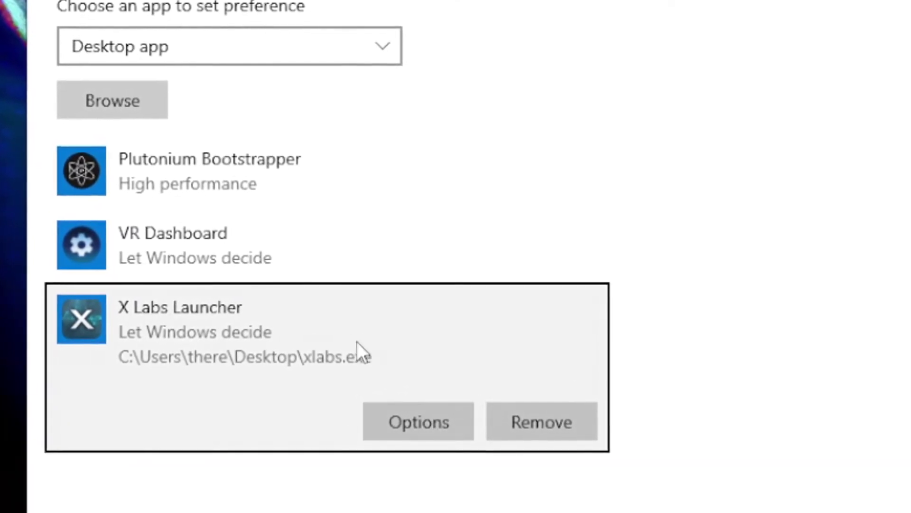
click(419, 422)
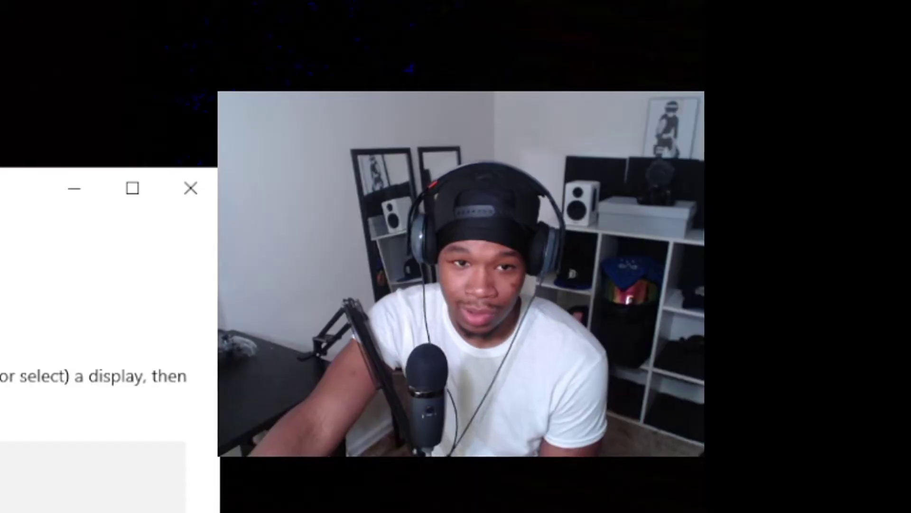
- Go to Power & sleep, then open the Additional power settings window
click(308, 291)
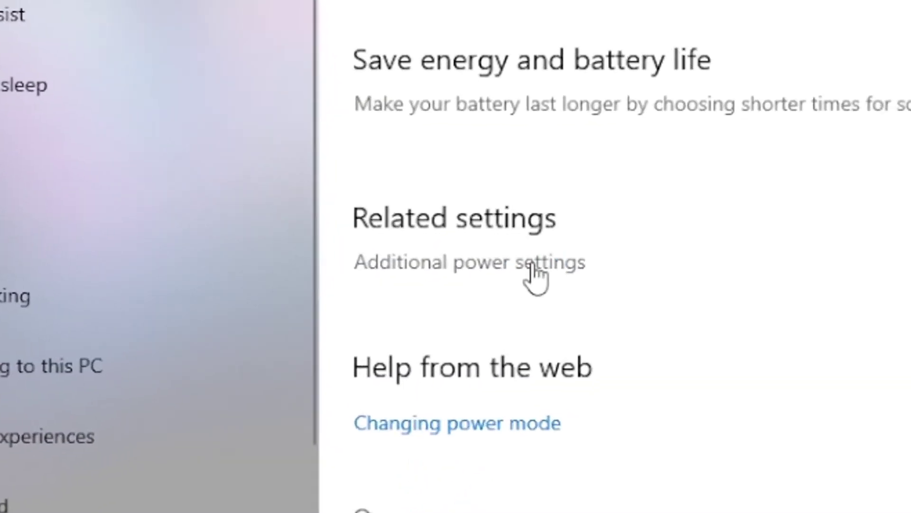
click(482, 353)
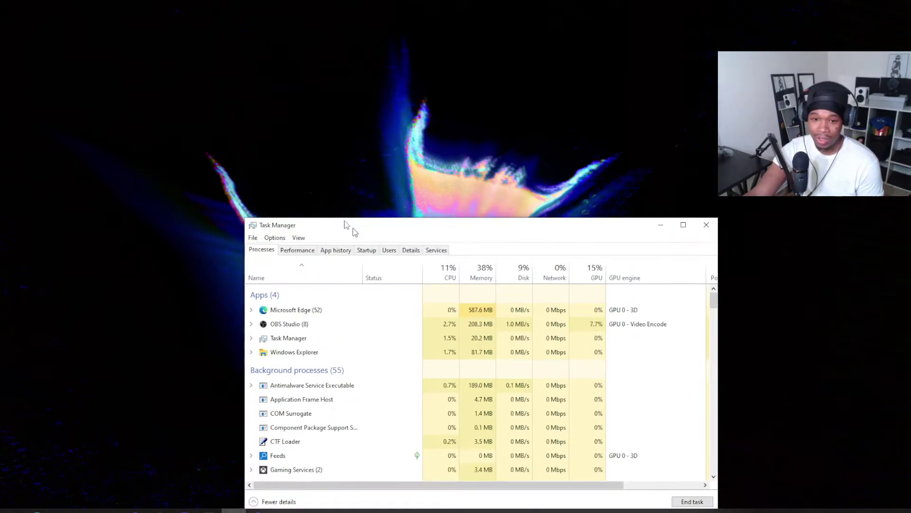
- Scroll through Task Manager's running processes, then show the Startup tab's apps and impact
drag(346, 228, 281, 173)
scroll(273, 306, down, 3)
scroll(272, 311, up, 3)
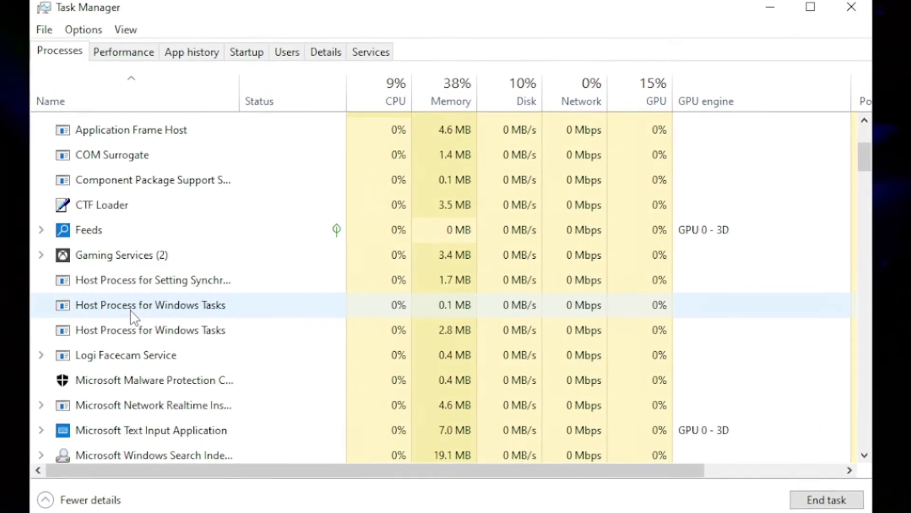
scroll(190, 216, down, 1)
scroll(190, 210, down, 5)
scroll(181, 244, down, 12)
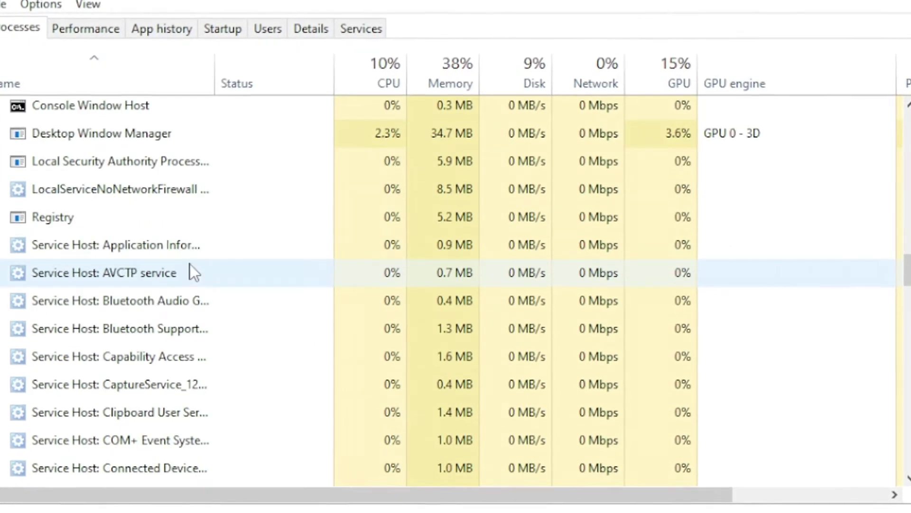
scroll(193, 266, down, 5)
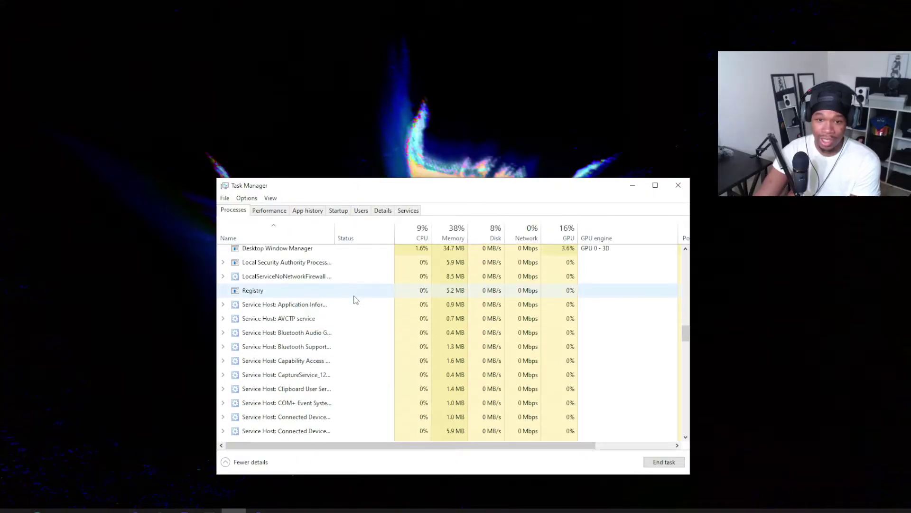
drag(685, 325, 685, 324)
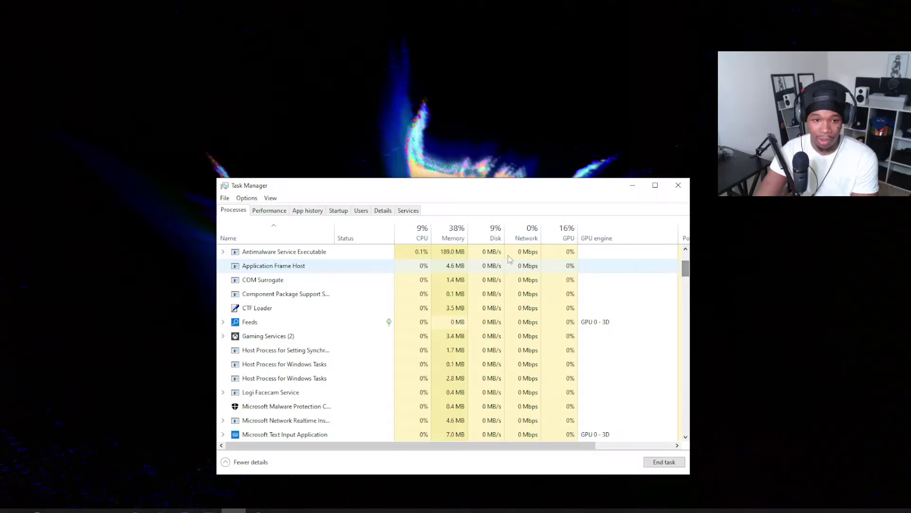
click(337, 211)
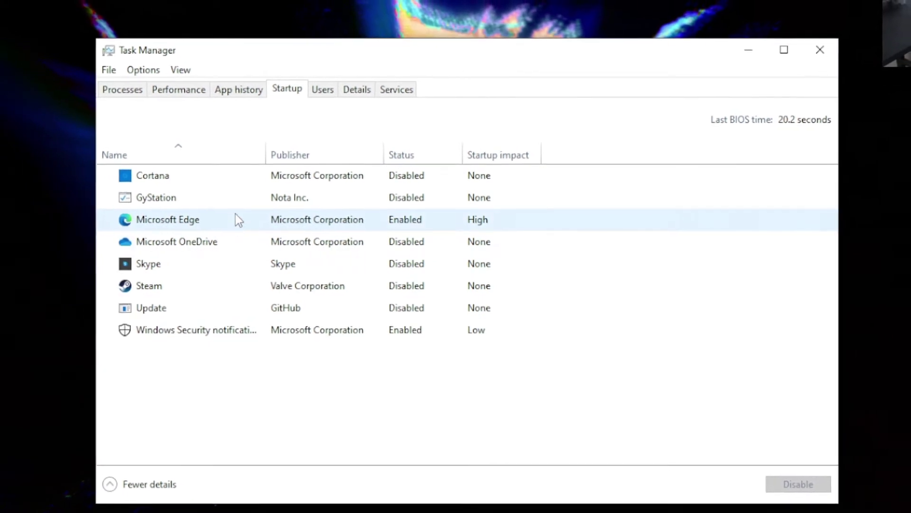
right_click(236, 182)
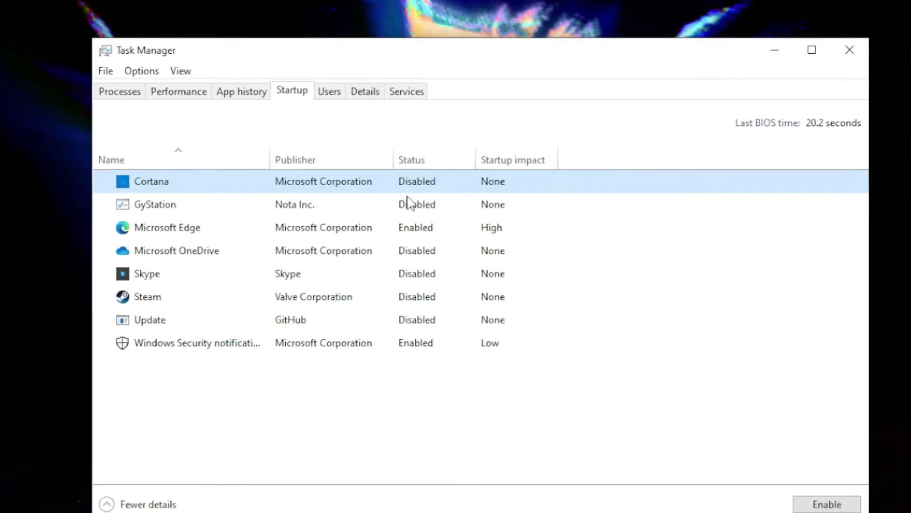
click(416, 230)
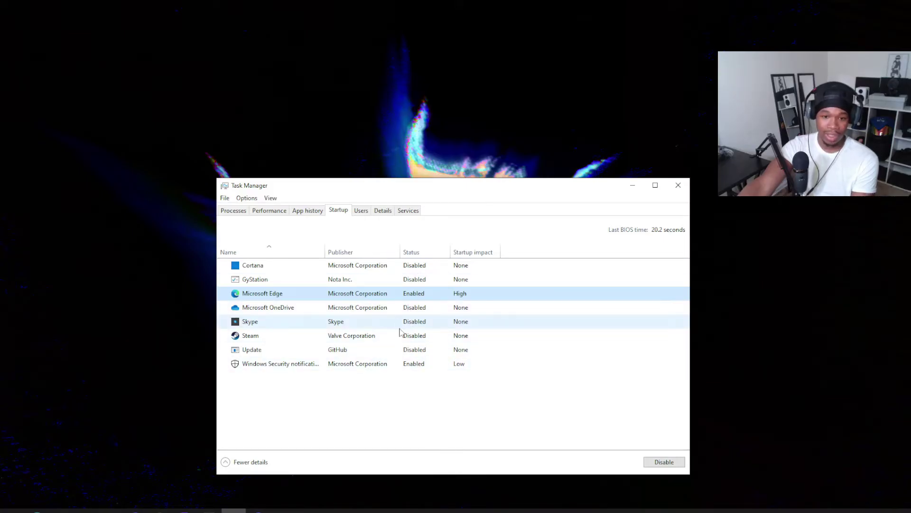
right_click(385, 327)
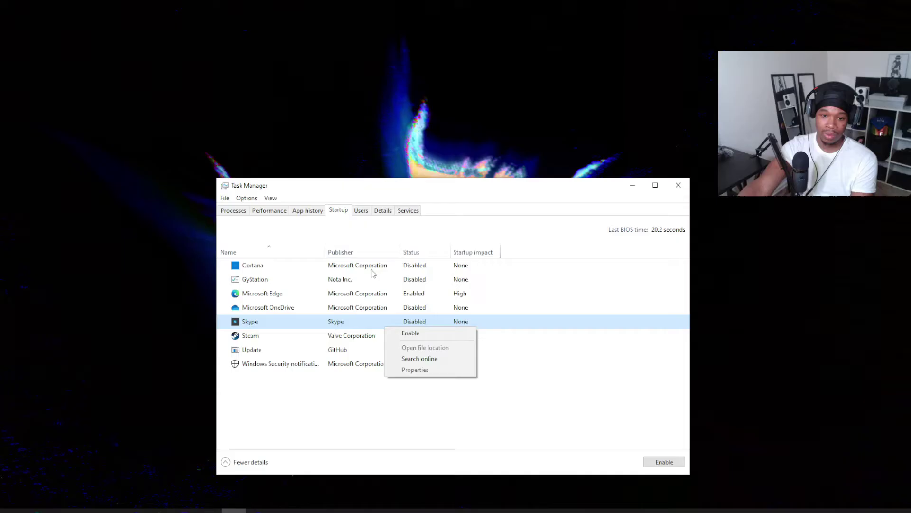
click(314, 402)
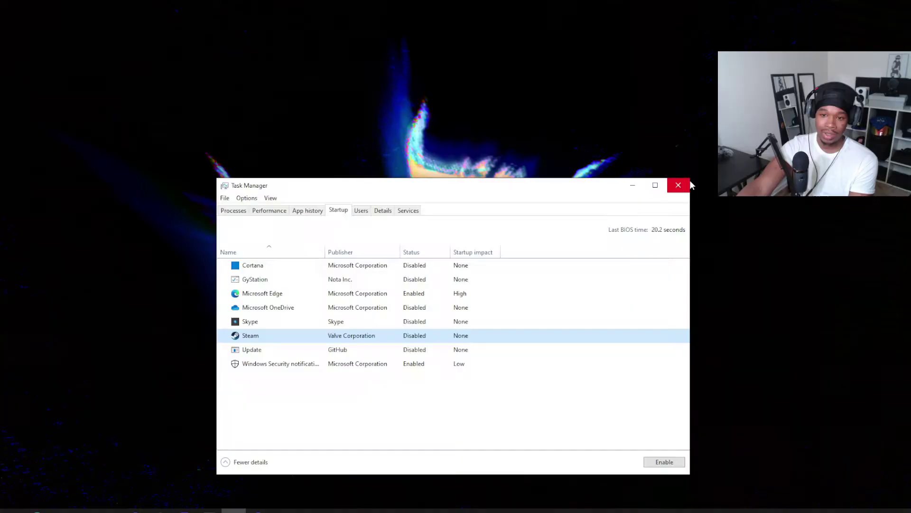
- Close Task Manager and scroll through the Apps & features installed apps list
click(681, 183)
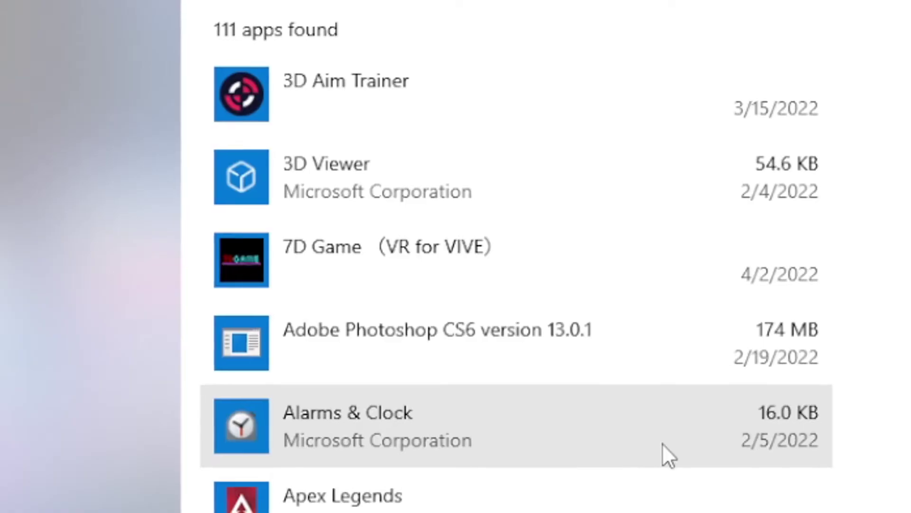
scroll(665, 446, down, 5)
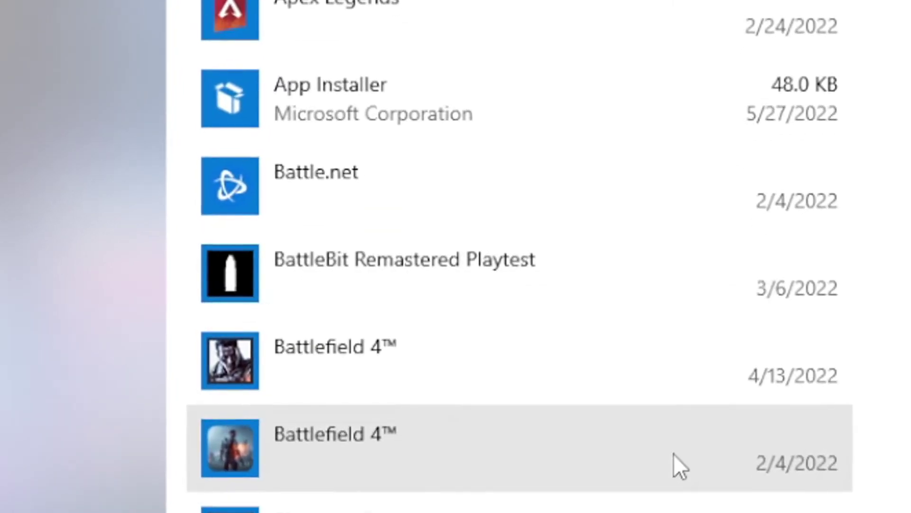
scroll(673, 454, down, 10)
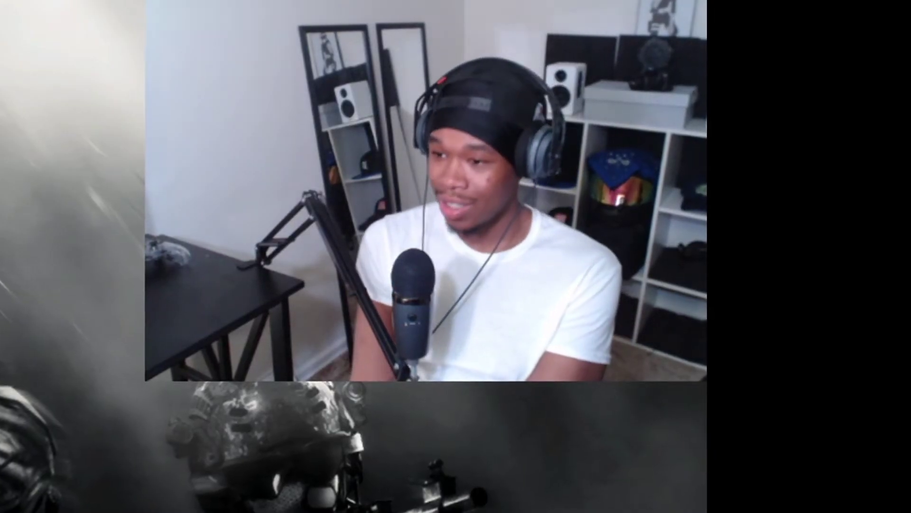
- Go to Options > Settings and look over the Graphics and Advanced pages
key(Down)
key(Return)
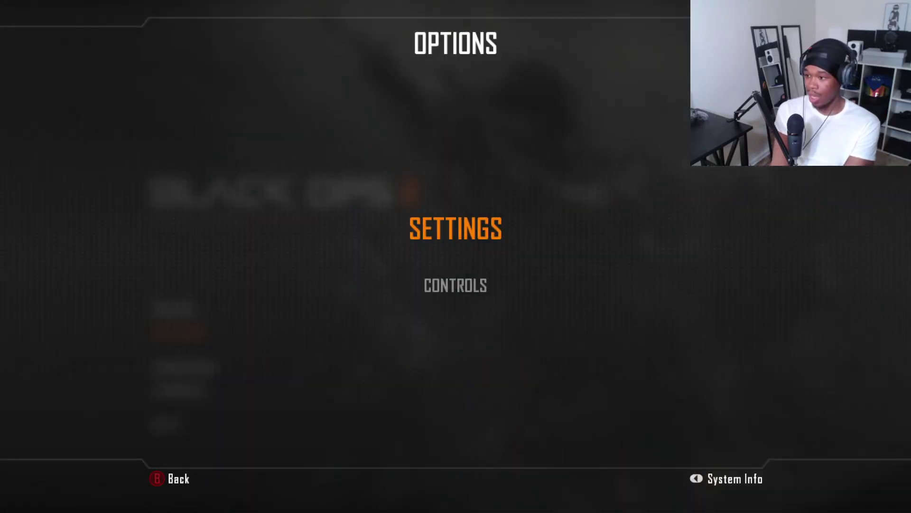
key(Up)
key(Return)
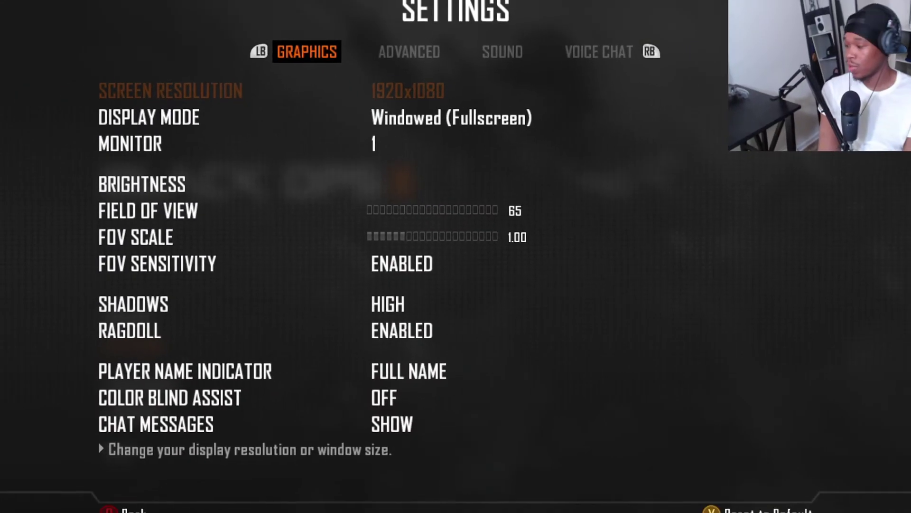
key(Down)
key(Up)
key(e)
key(q)
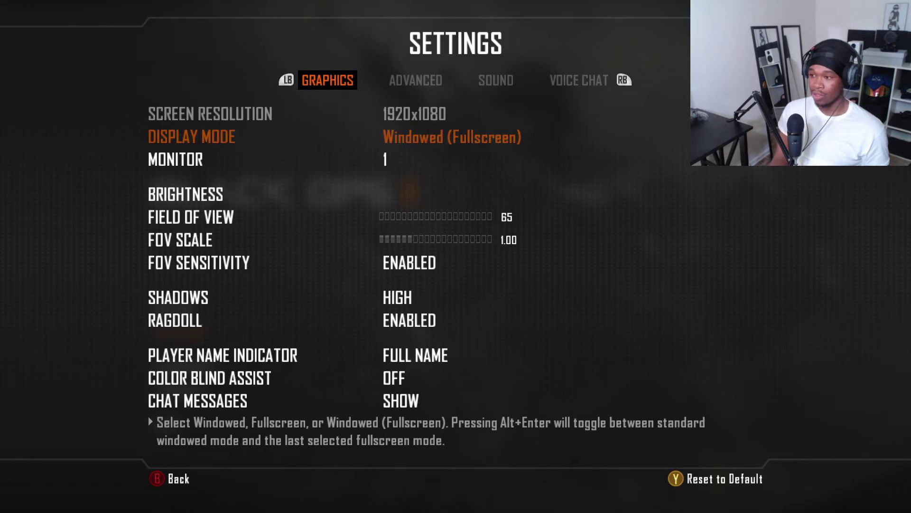
- Cycle Display Mode between Full Screen and Windowed (Fullscreen), then move on to Shadows
key(Right)
key(Right)
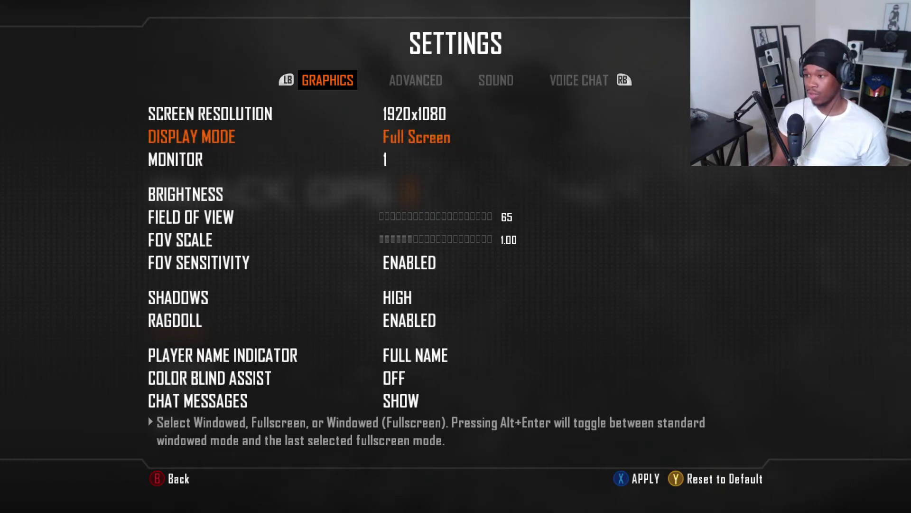
key(Right)
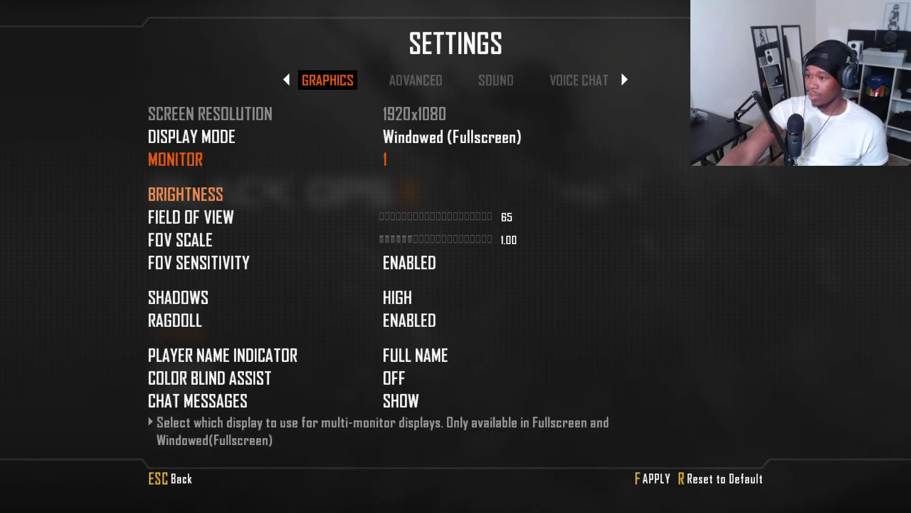
key(Up)
key(Left)
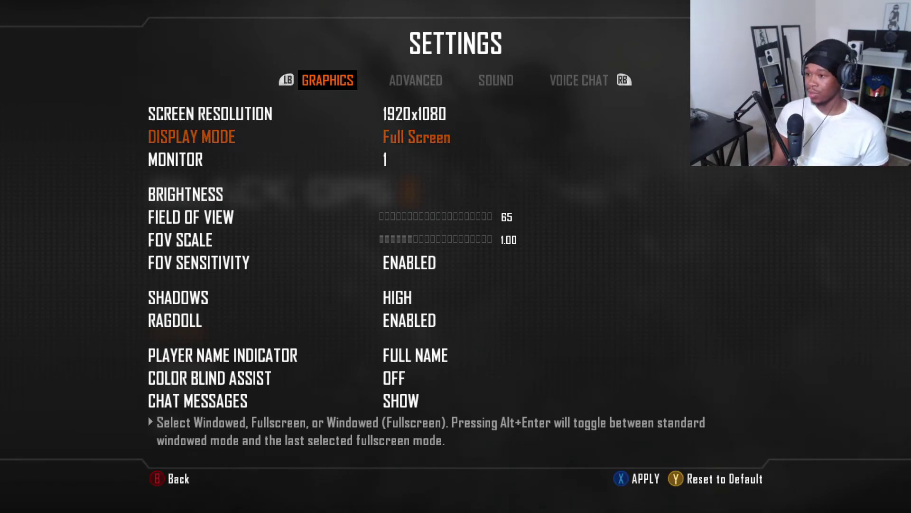
key(Right)
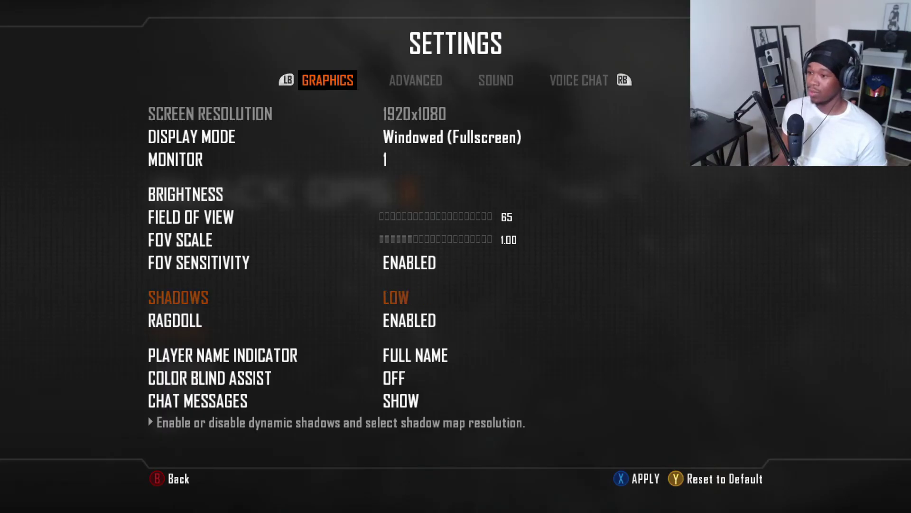
- On the Advanced tab, lower Texture Quality and Texture Filtering to Low
key(e)
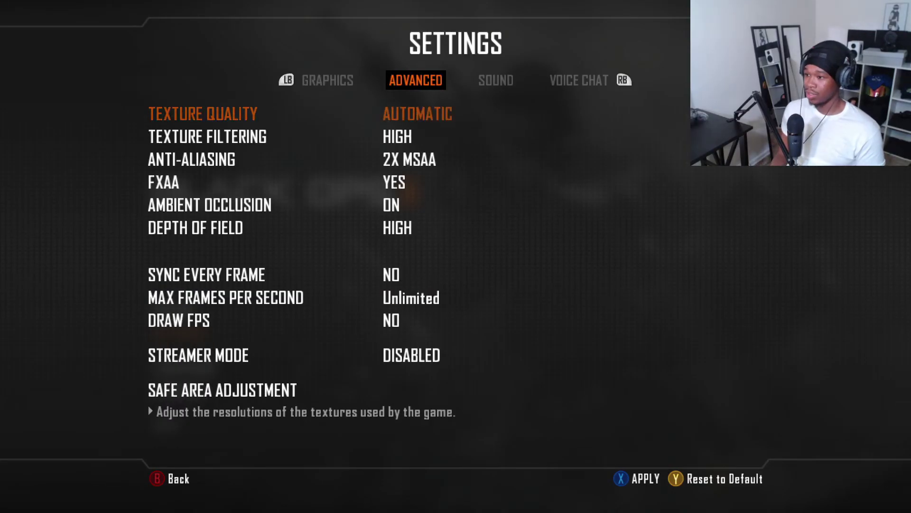
key(Down)
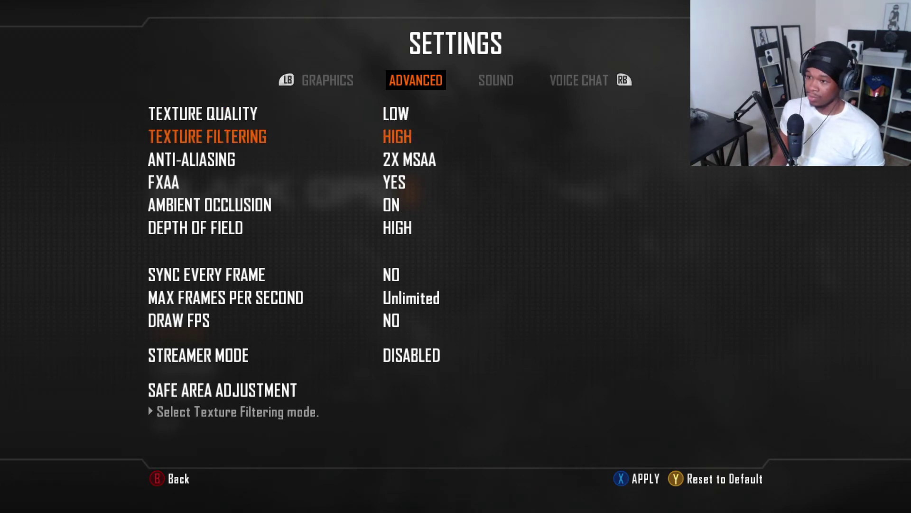
key(Right)
key(Right)
key(Down)
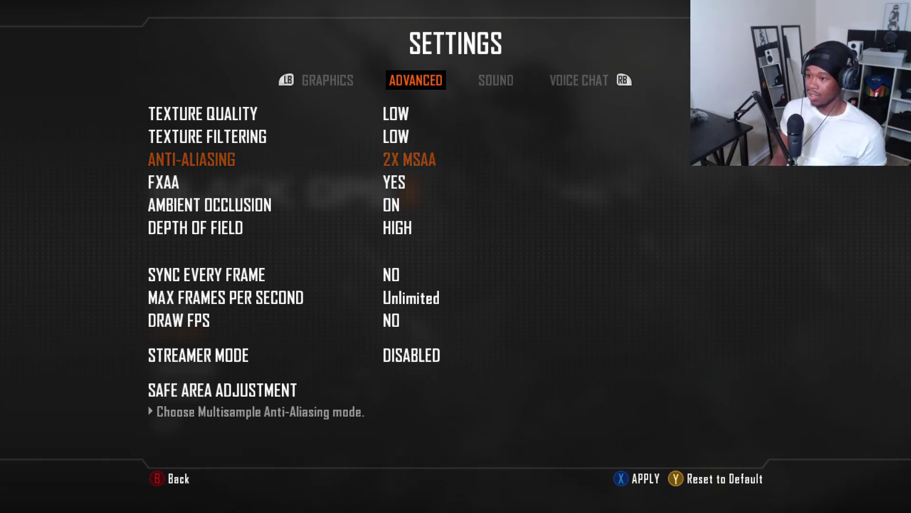
- Set FXAA to No and Ambient Occlusion to Off, leaving Anti-Aliasing Off
key(Down)
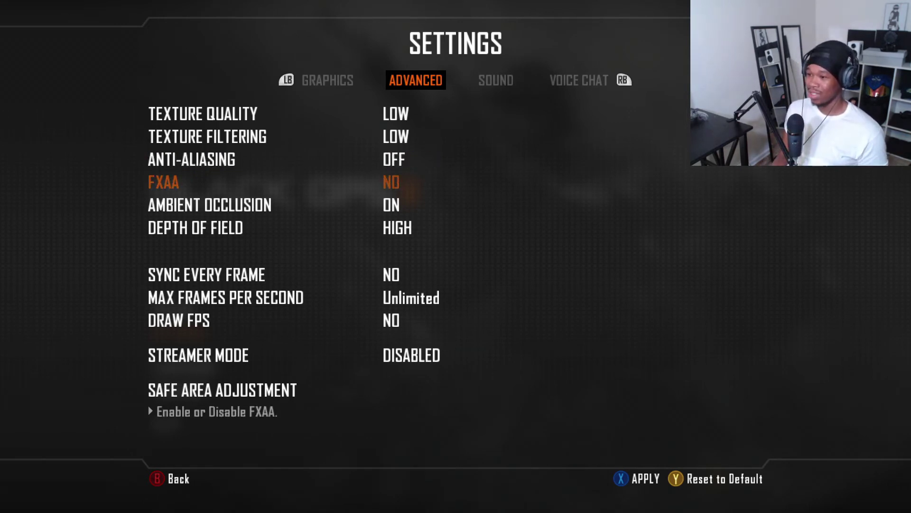
key(Down)
key(Right)
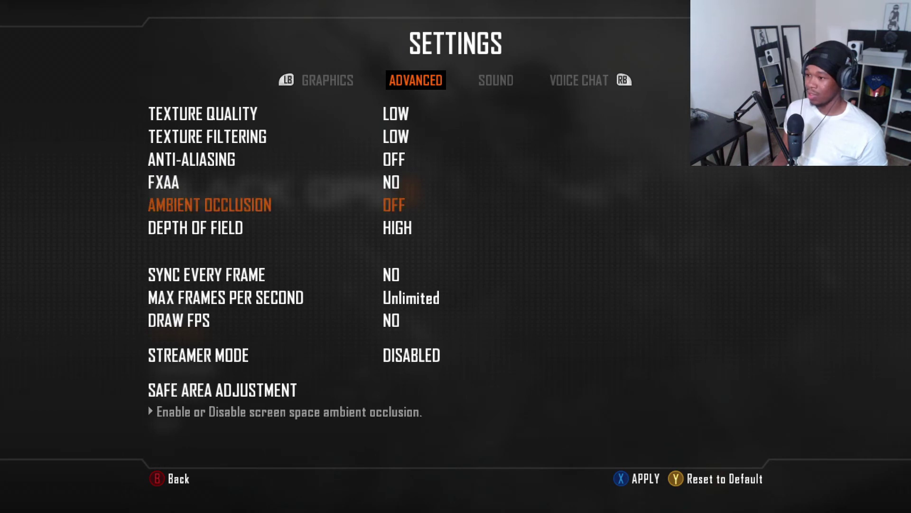
key(Down)
key(Up)
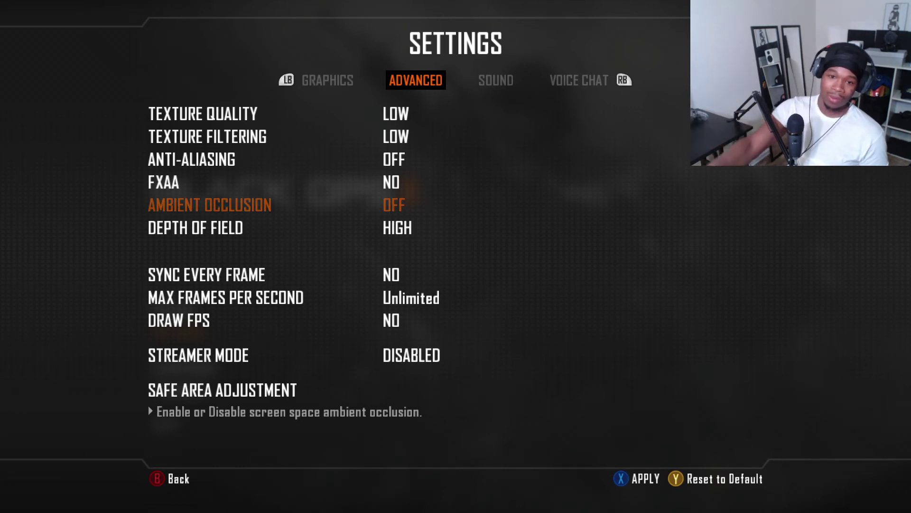
- Revisit the Graphics tab, then step down the Advanced settings to set Depth of Field Low
key(q)
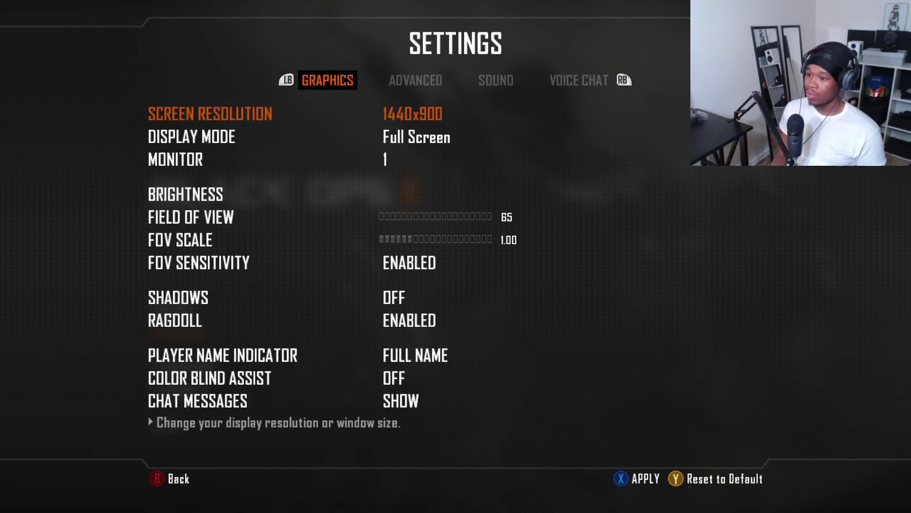
key(Down)
key(Down)
key(Down)
key(Down)
key(Down)
key(Down)
key(Down)
key(e)
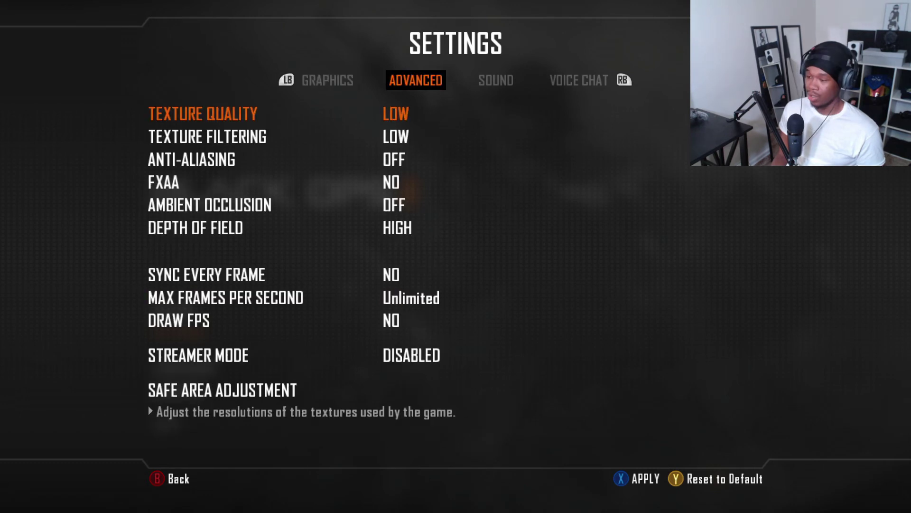
key(Down)
key(Down)
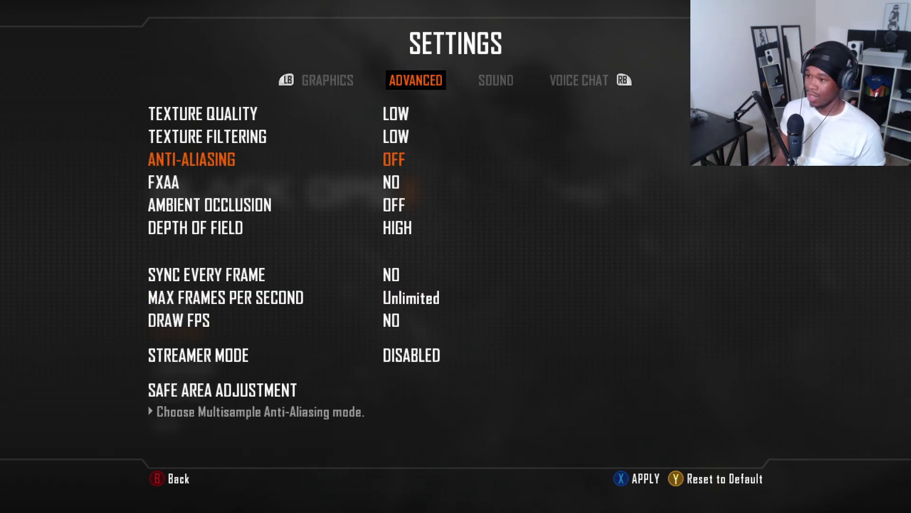
key(Down)
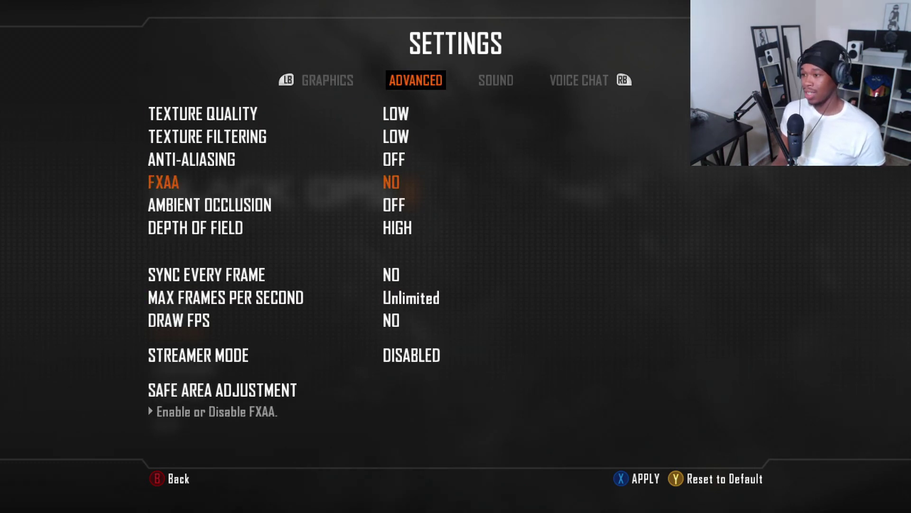
key(Down)
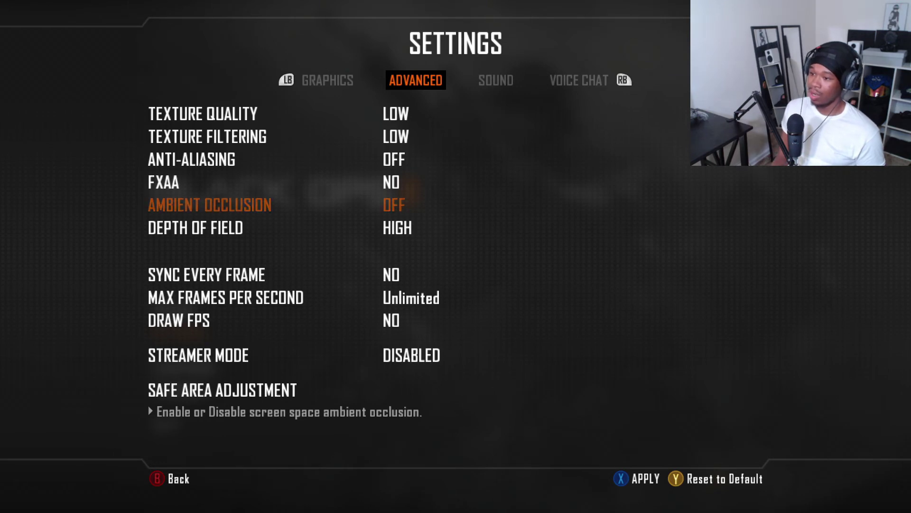
key(Down)
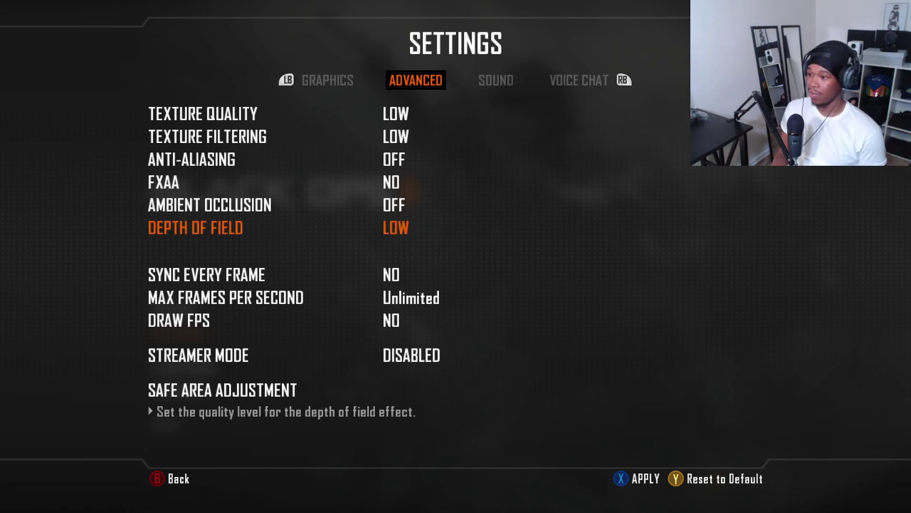
- Check Sync Every Frame, Max FPS and Draw FPS, review both tabs, then trigger Apply Settings
key(Down)
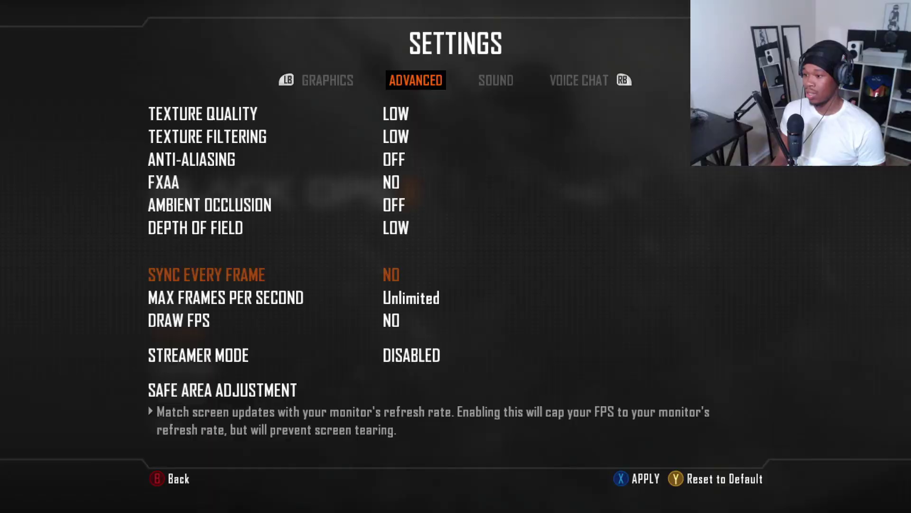
key(Down)
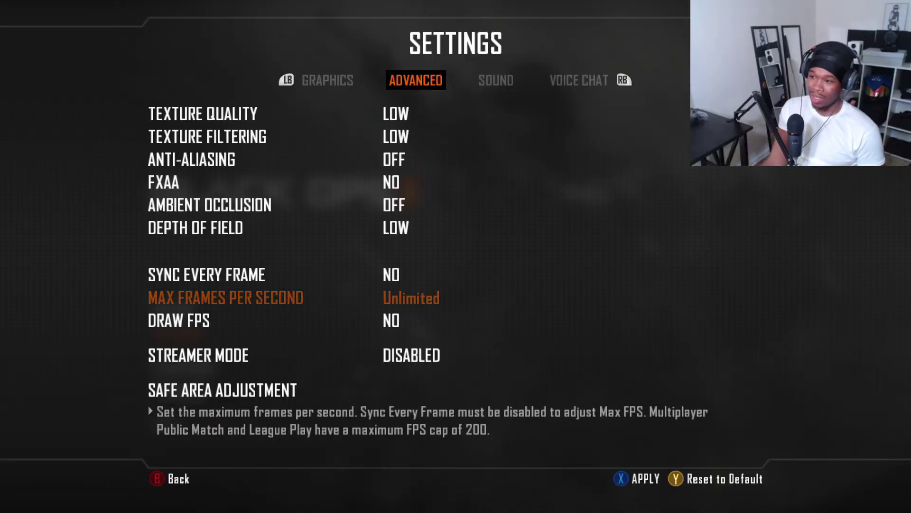
key(Down)
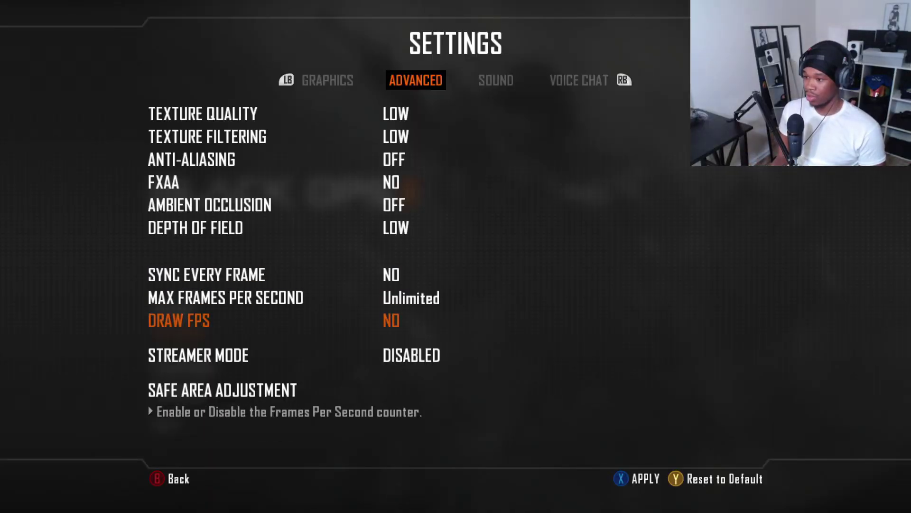
key(q)
key(q)
key(e)
key(e)
key(q)
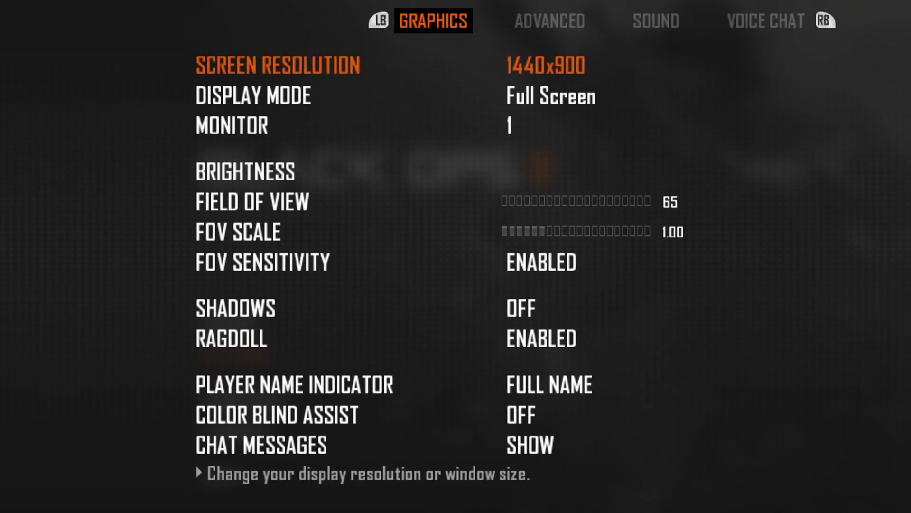
key(e)
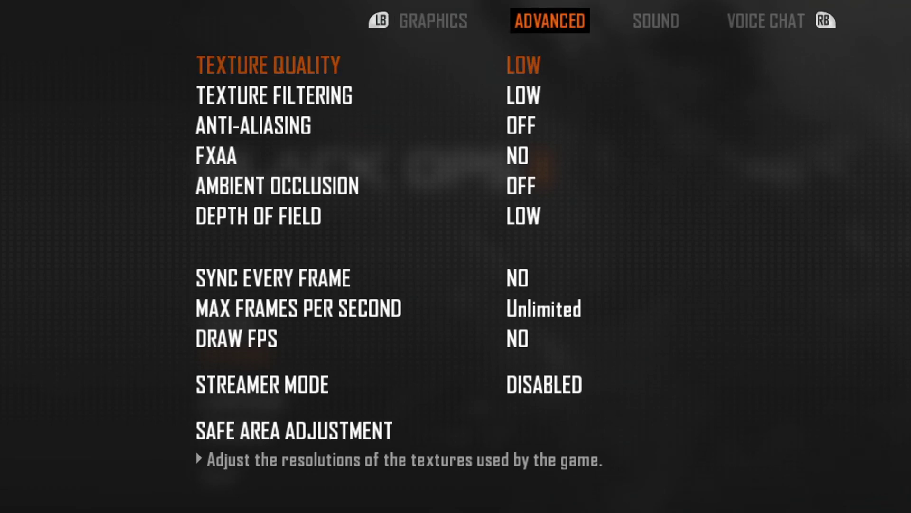
key(q)
key(Escape)
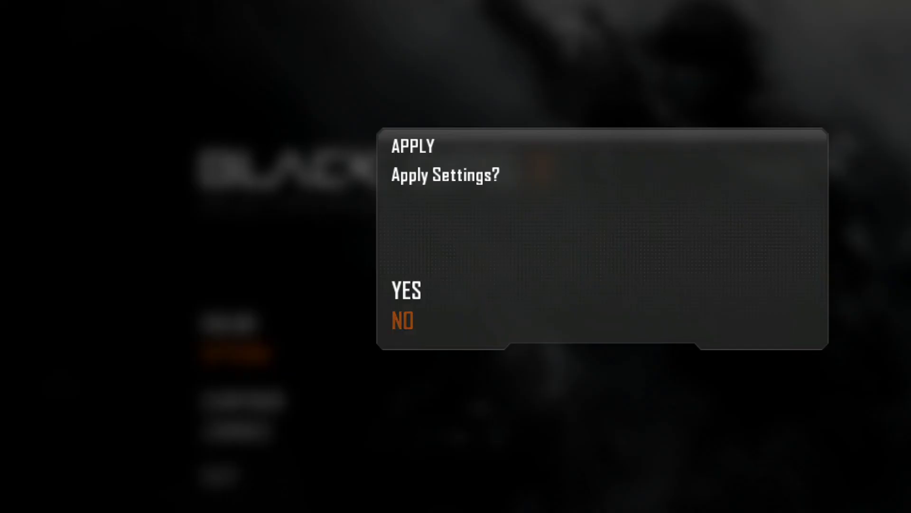